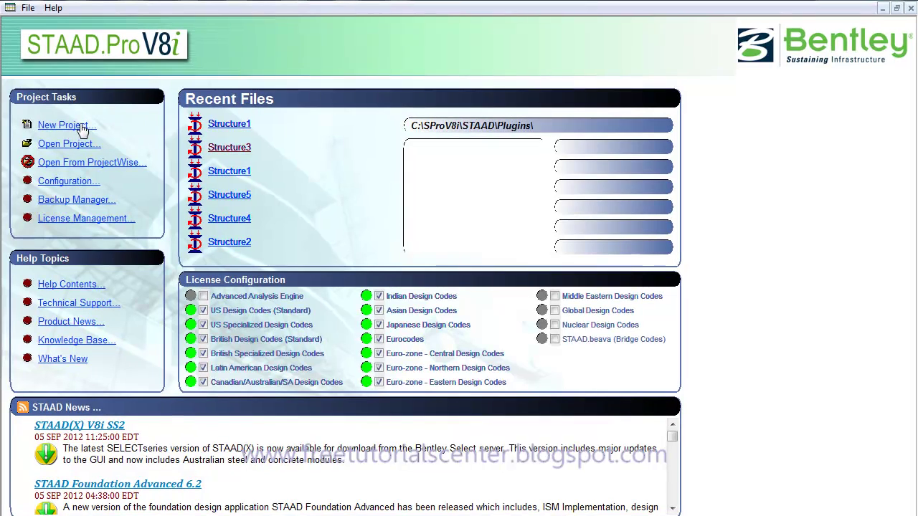
# Step: Create a new Space structure, overwriting Structure1, and set it to start in the Structure Wizard
pyautogui.click(102, 133)
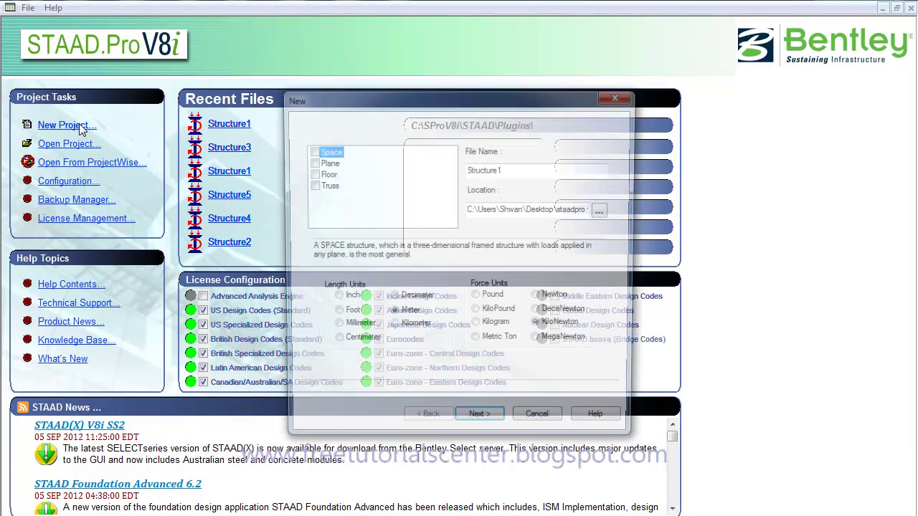
pyautogui.click(309, 151)
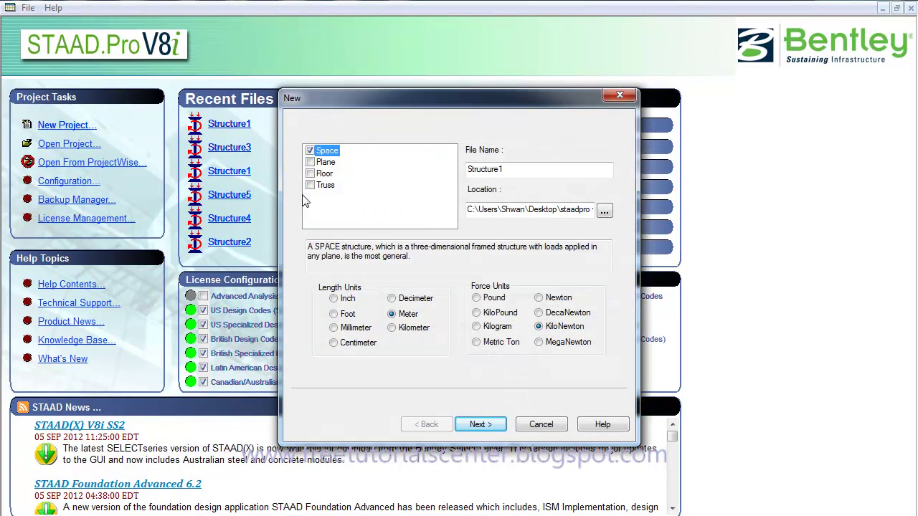
pyautogui.click(480, 425)
pyautogui.click(484, 307)
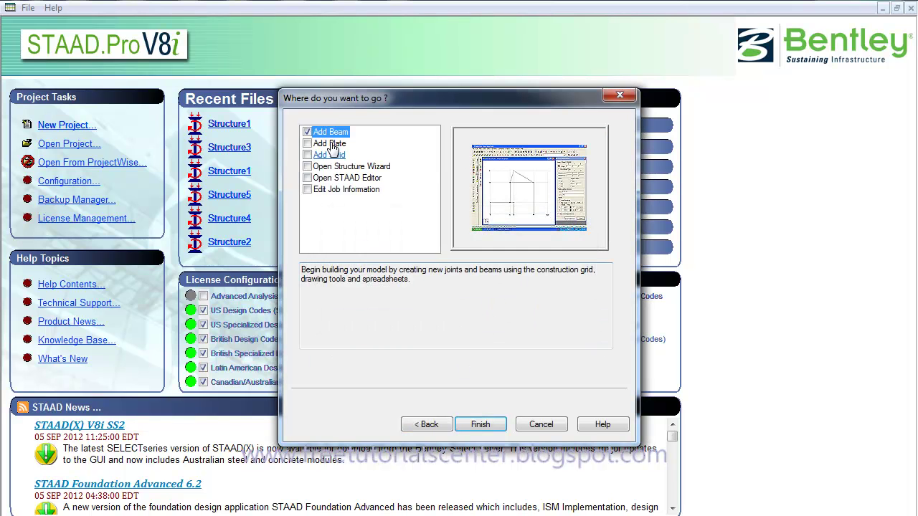
pyautogui.click(307, 132)
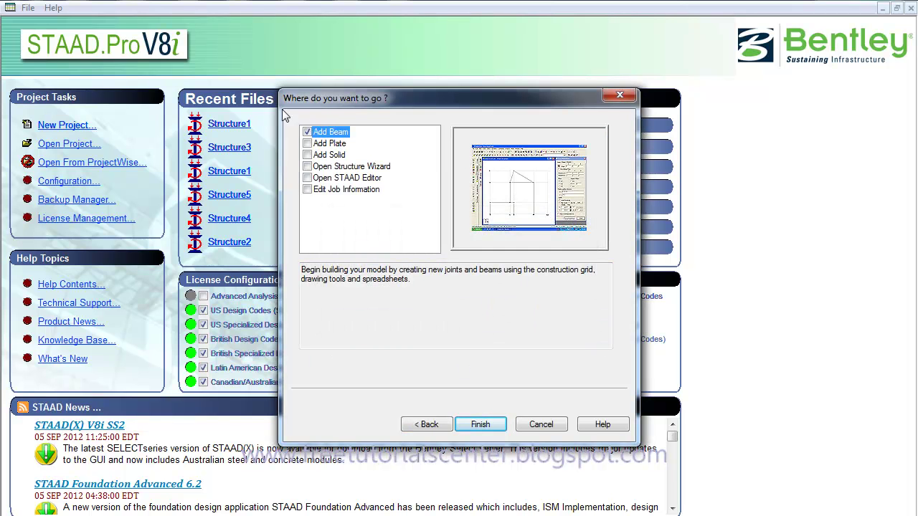
pyautogui.click(307, 132)
pyautogui.click(308, 166)
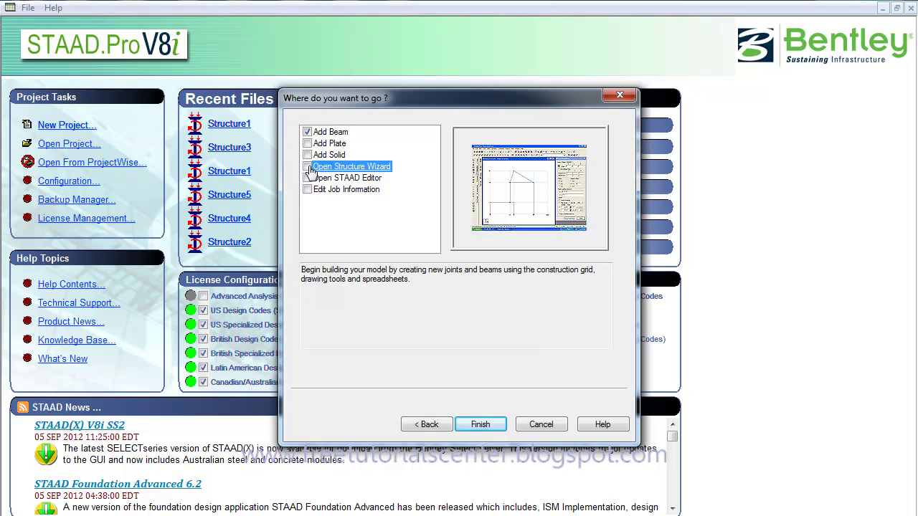
pyautogui.click(478, 425)
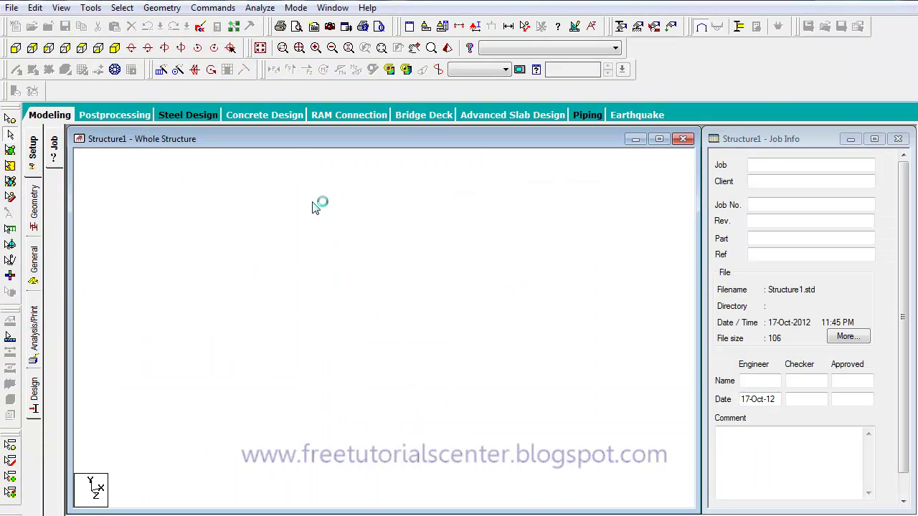
# Step: Generate an 8 m long, 4 m high, 8 m wide Bay Frame with 2×1×2 bays
pyautogui.click(277, 181)
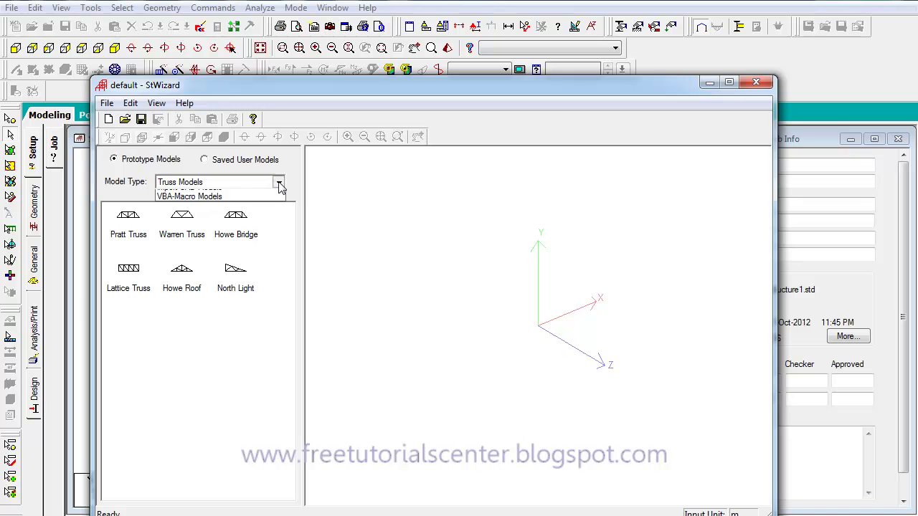
pyautogui.click(183, 204)
pyautogui.doubleClick(129, 222)
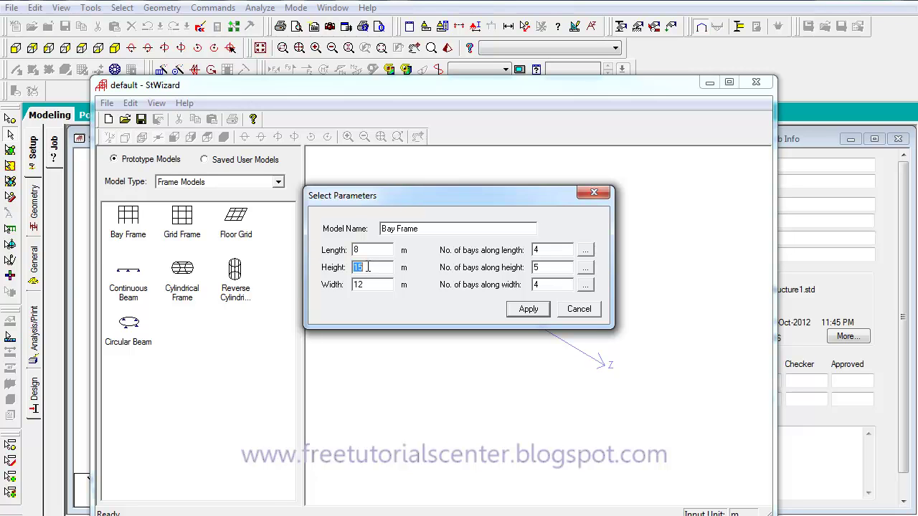
pyautogui.write('4')
pyautogui.write('8')
pyautogui.click(527, 309)
pyautogui.moveTo(624, 313)
pyautogui.mouseDown()
pyautogui.moveTo(472, 391)
pyautogui.moveTo(655, 311)
pyautogui.moveTo(547, 311)
pyautogui.moveTo(522, 354)
pyautogui.moveTo(442, 314)
pyautogui.moveTo(455, 352)
pyautogui.moveTo(477, 359)
pyautogui.mouseUp()
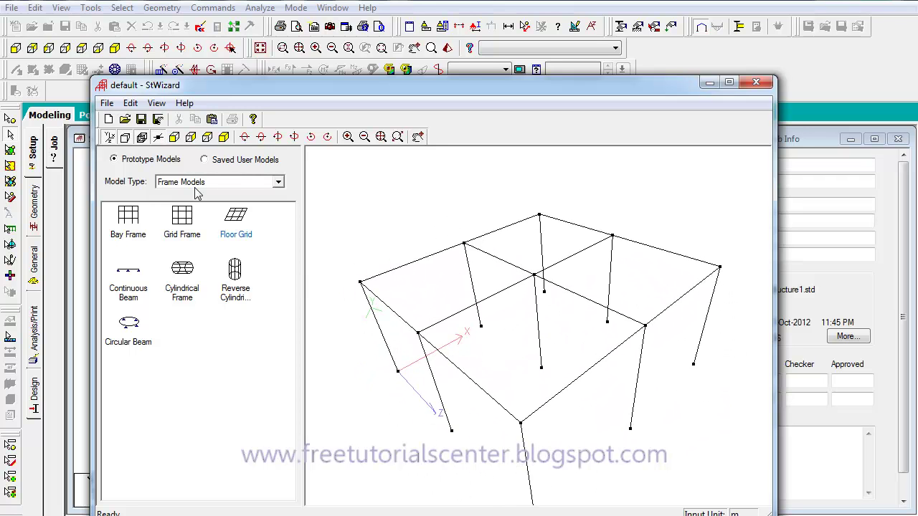
pyautogui.click(107, 102)
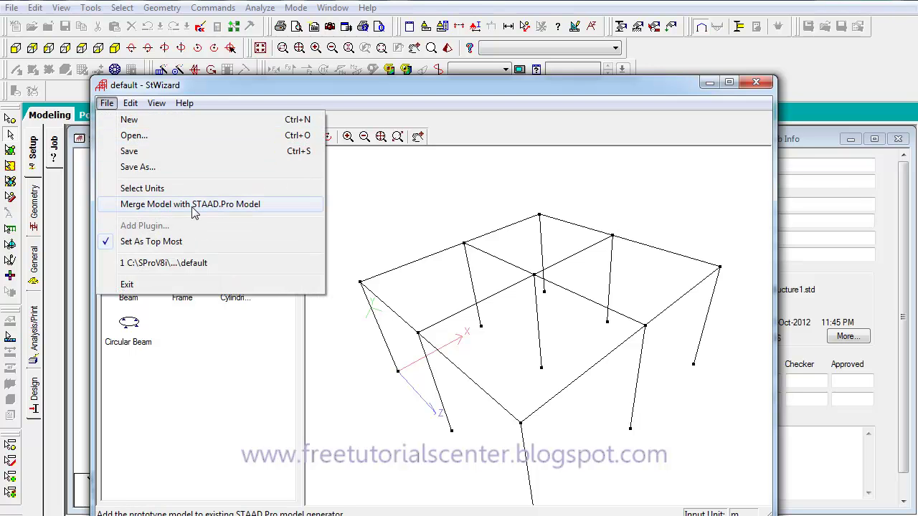
# Step: Merge the bay frame prototype into Structure1 with X, Y and Z offsets of 0
pyautogui.click(238, 206)
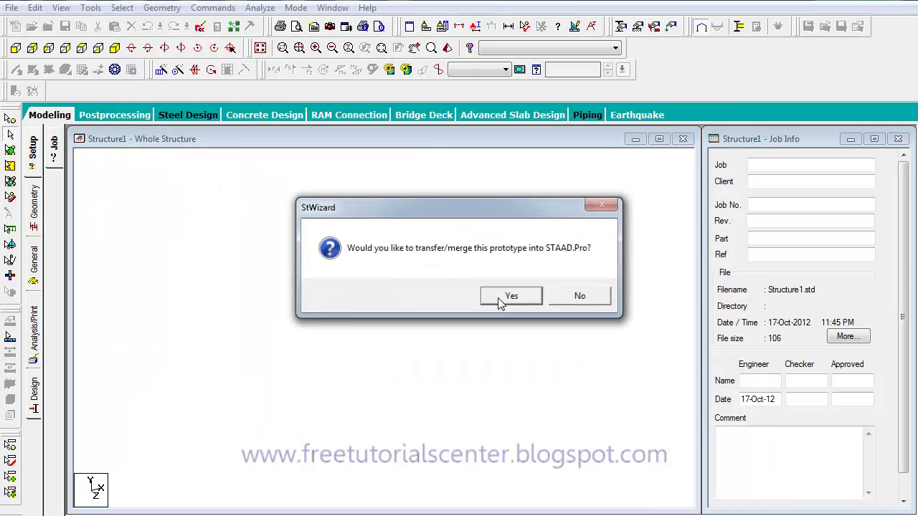
pyautogui.click(500, 302)
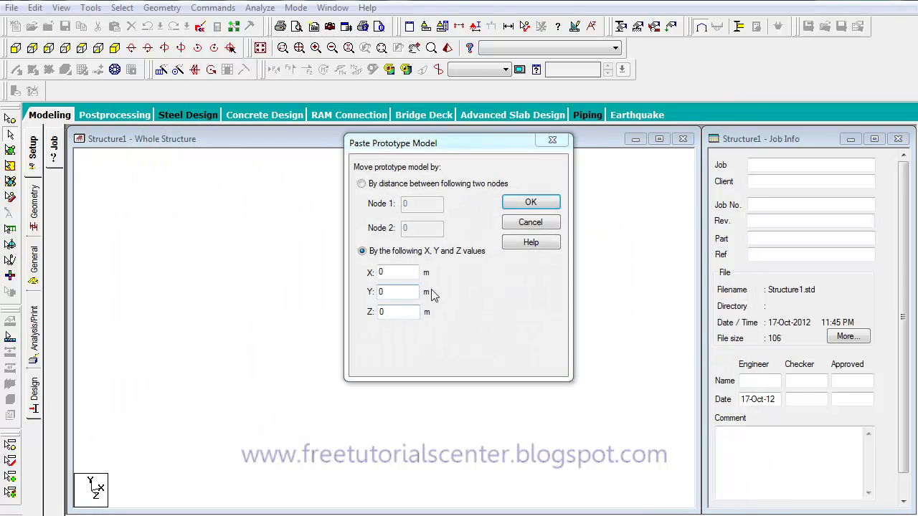
pyautogui.click(531, 203)
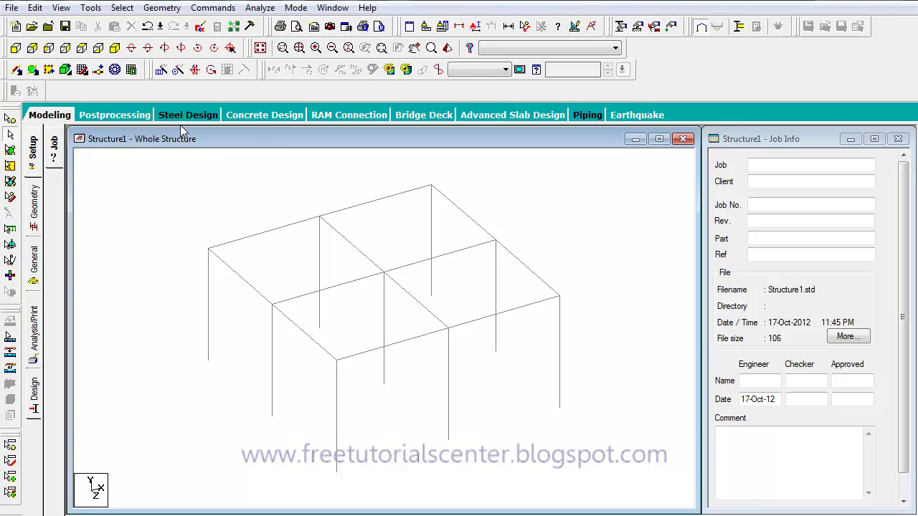
# Step: Add a four-noded plate from the left roof corner through the front midpoint, centre and back midpoint nodes
pyautogui.click(33, 71)
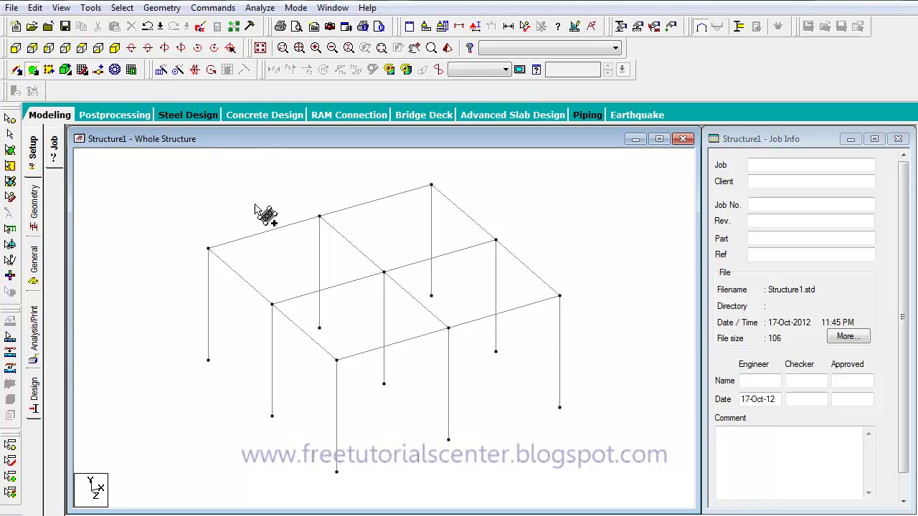
pyautogui.click(209, 248)
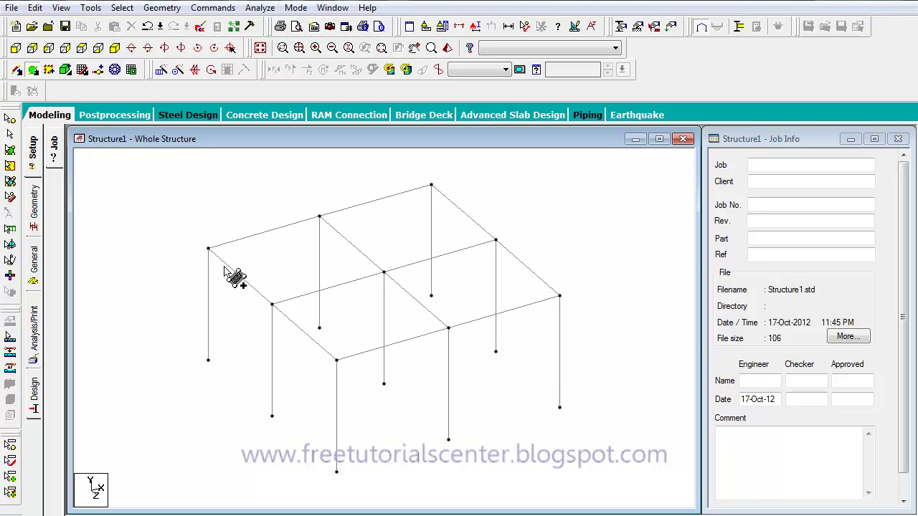
pyautogui.click(271, 304)
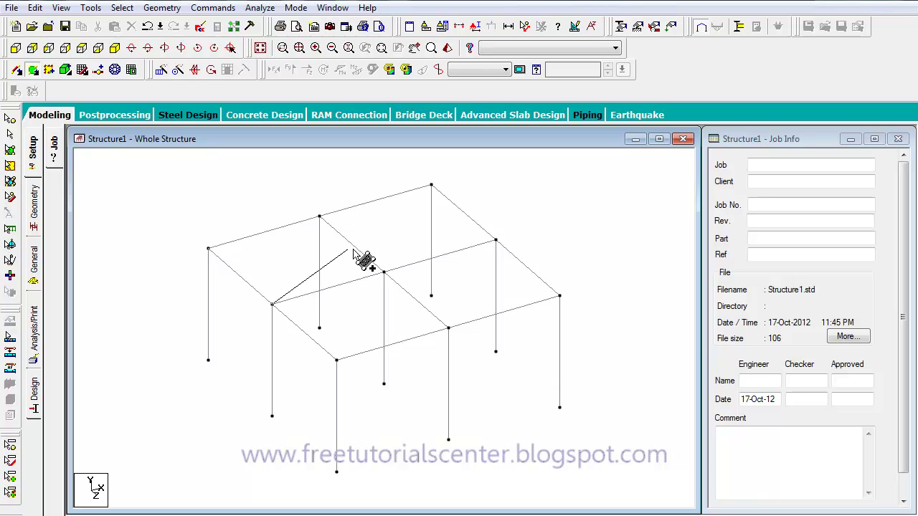
pyautogui.click(384, 273)
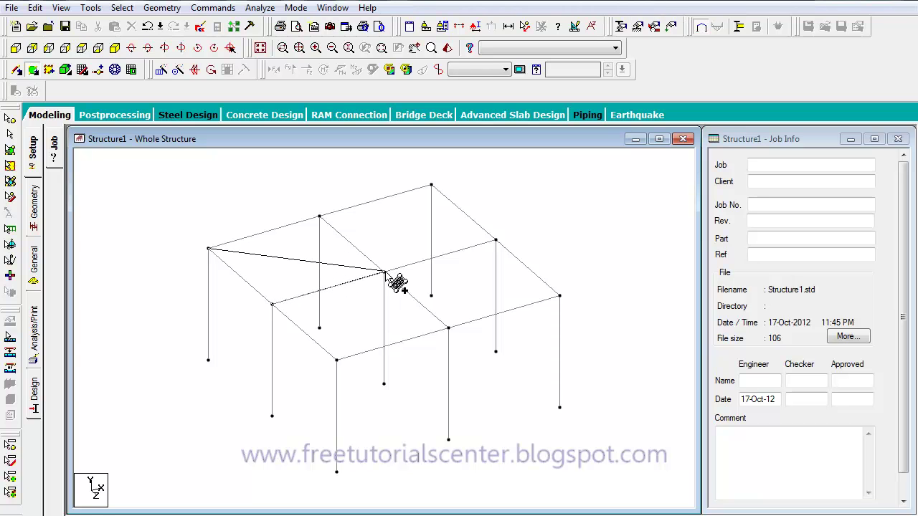
pyautogui.click(319, 216)
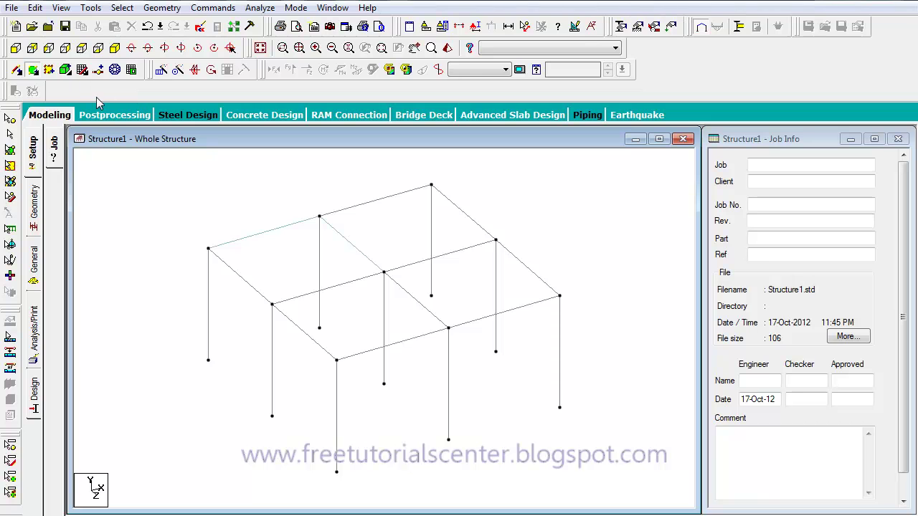
# Step: Add a four-node plate on the back roof bay through the back-left midpoint, centre, back-right midpoint and back corner
pyautogui.click(50, 72)
pyautogui.click(320, 218)
pyautogui.click(383, 273)
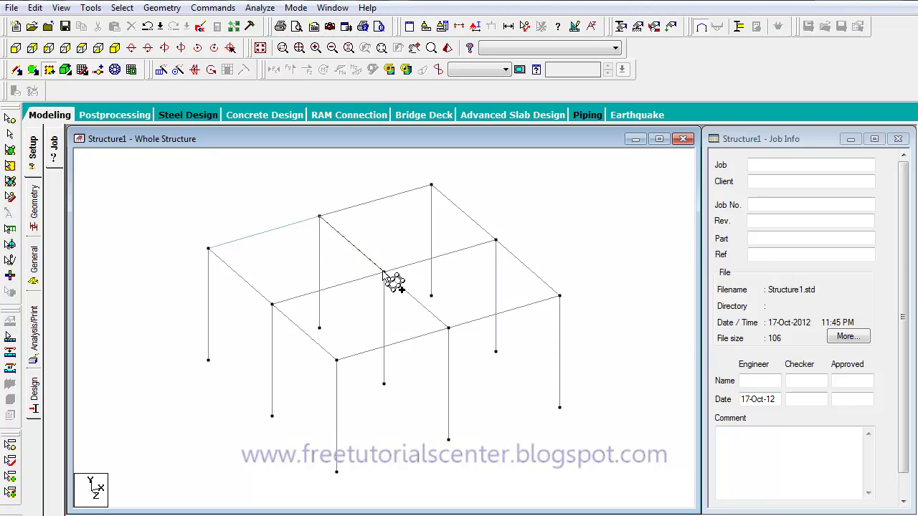
pyautogui.click(496, 239)
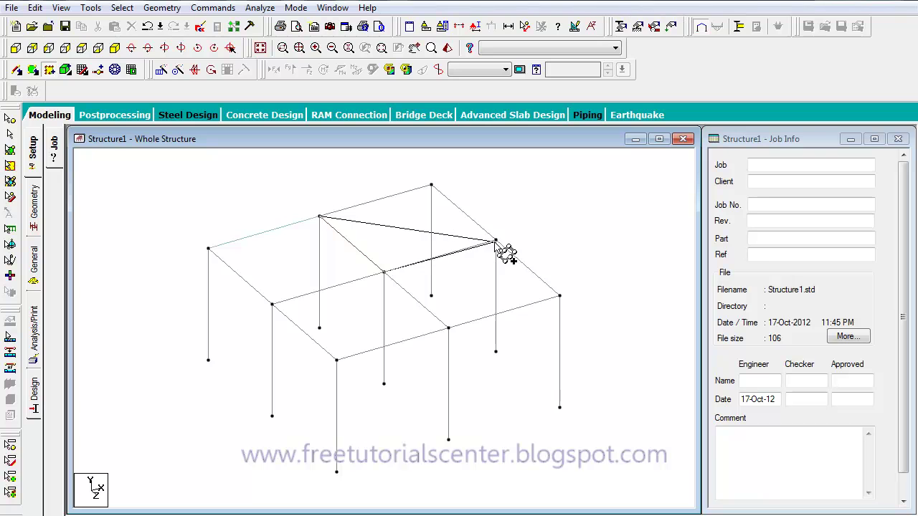
pyautogui.click(430, 185)
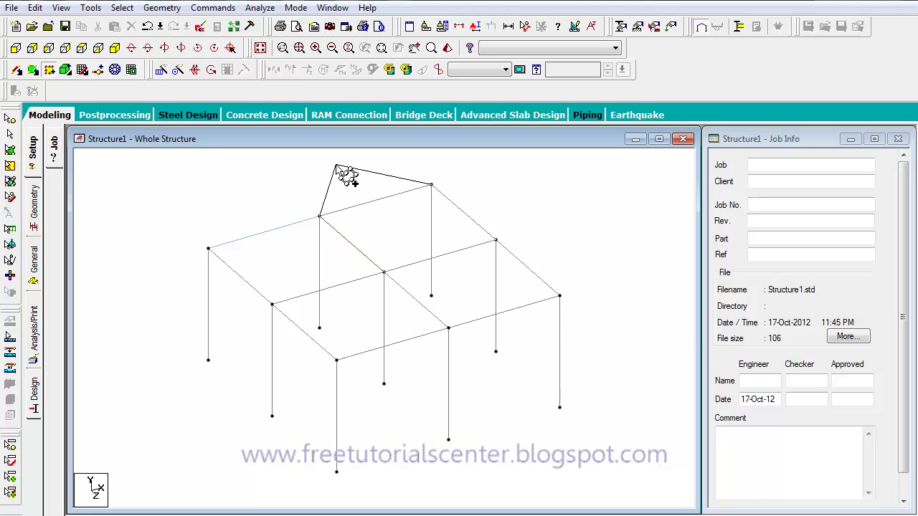
pyautogui.click(335, 167)
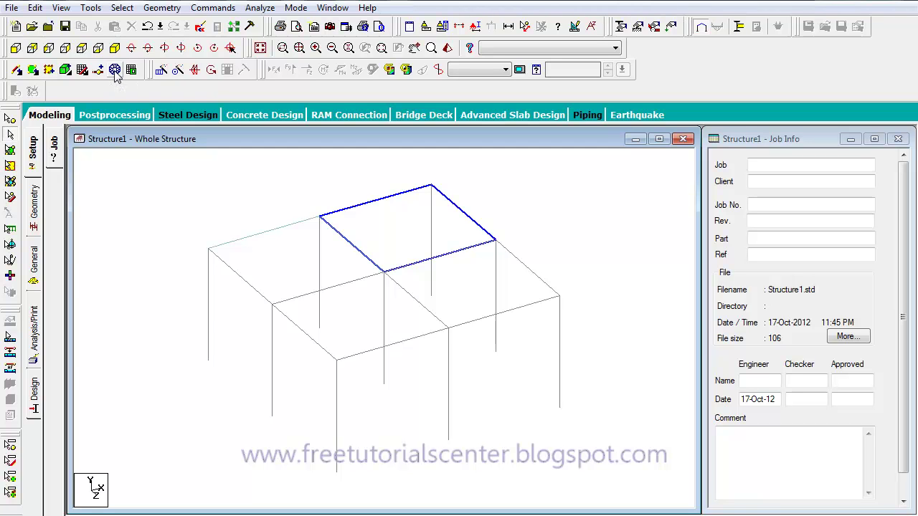
# Step: Clear a stray beam selection, then pick the front roof boundary nodes and close the mesh region
pyautogui.click(272, 312)
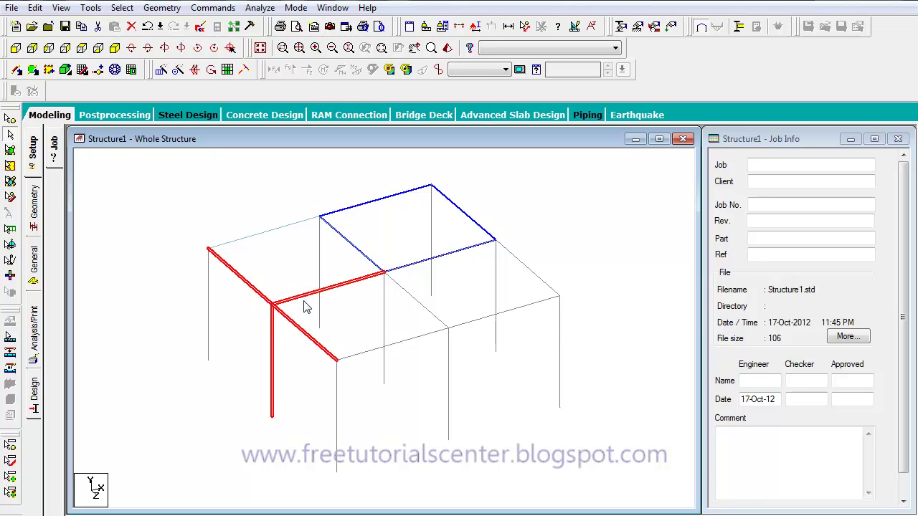
pyautogui.click(121, 242)
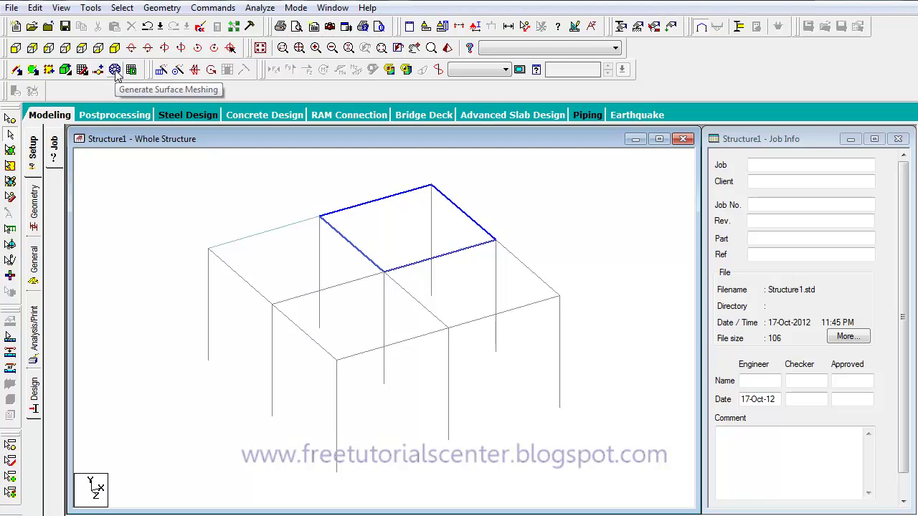
pyautogui.click(115, 69)
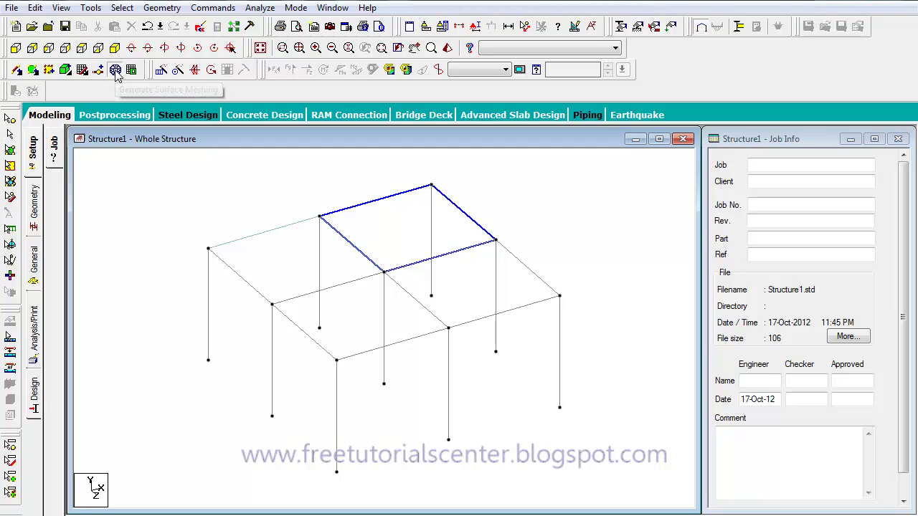
pyautogui.click(271, 305)
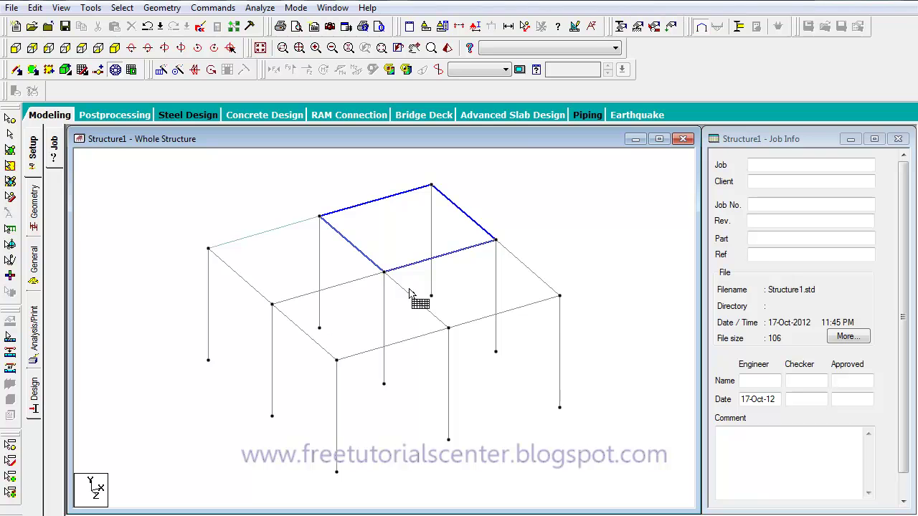
pyautogui.click(494, 241)
pyautogui.click(560, 296)
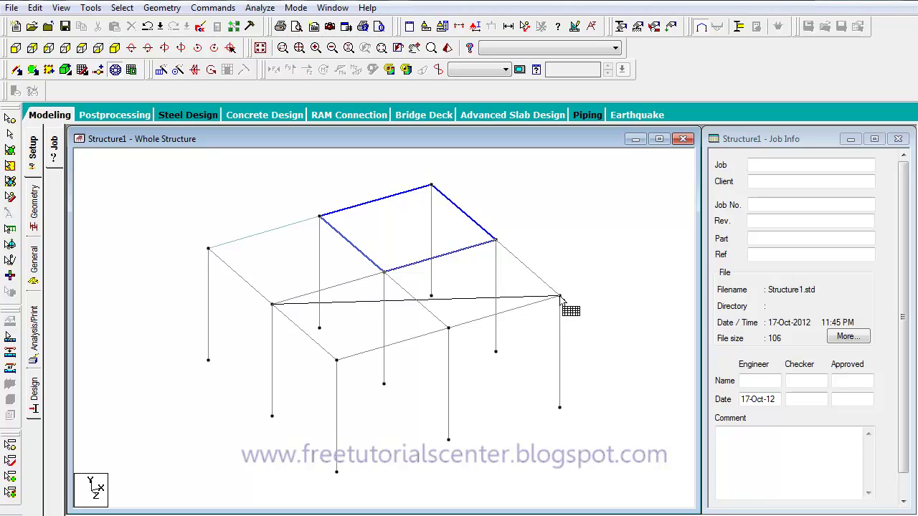
pyautogui.click(337, 359)
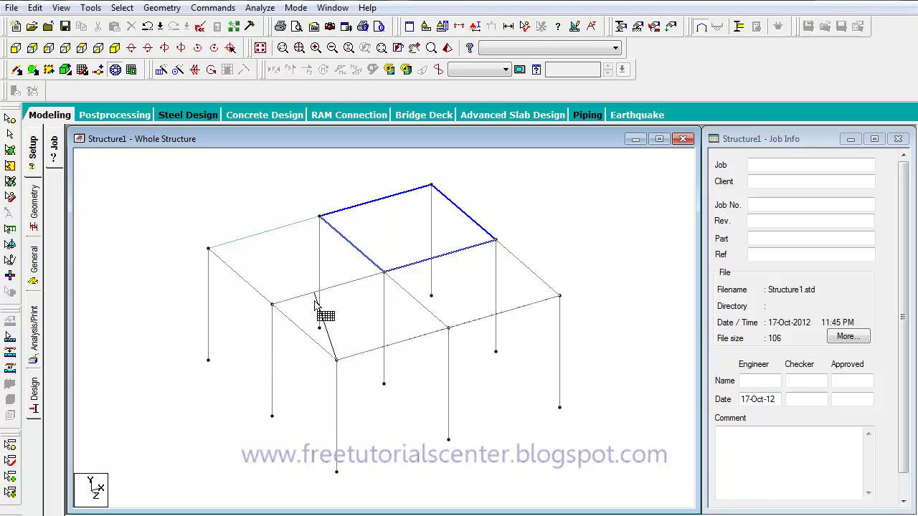
pyautogui.click(275, 250)
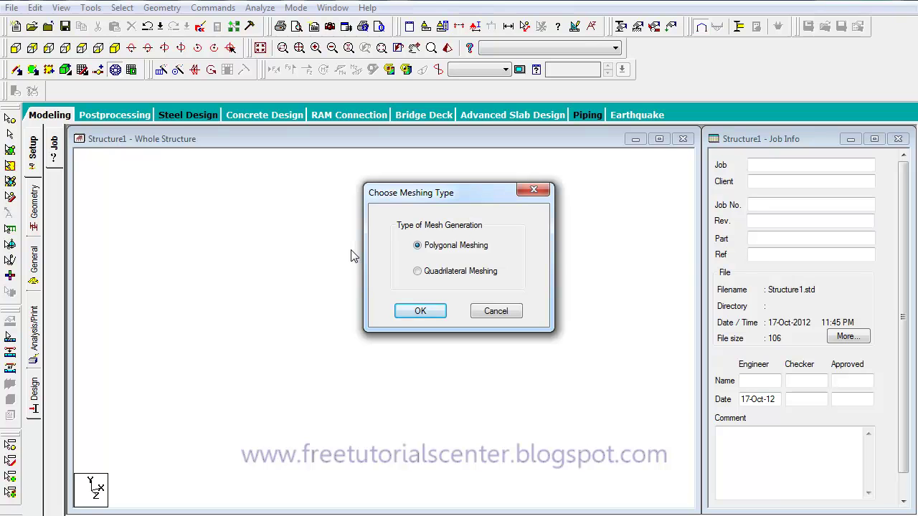
# Step: Generate a polygonal triangular mesh on the front roof region, keeping 10 divisions
pyautogui.moveTo(455, 202); pyautogui.dragTo(395, 209)
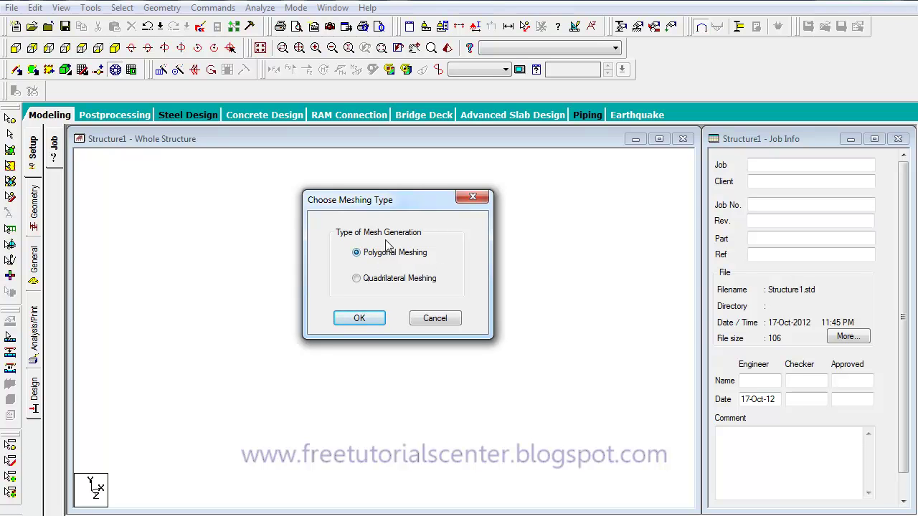
pyautogui.click(359, 320)
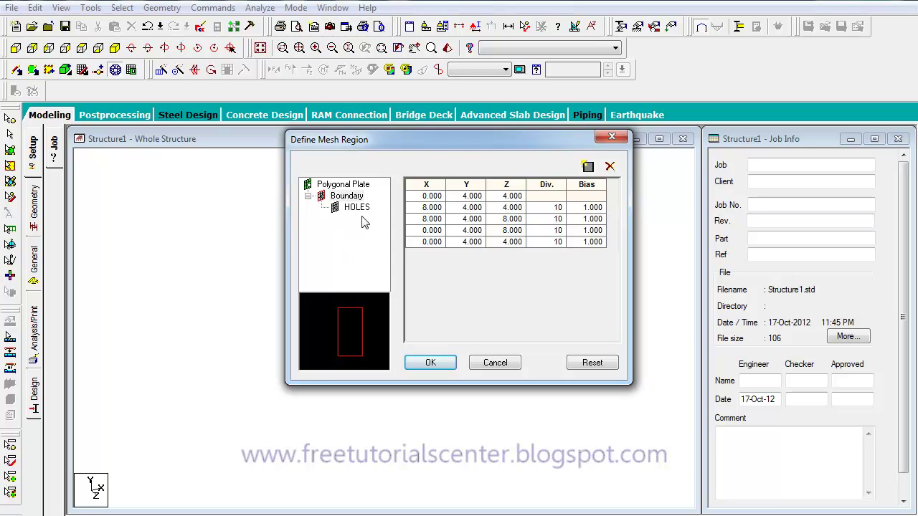
pyautogui.click(557, 209)
pyautogui.click(553, 210)
pyautogui.press('Return')
pyautogui.click(430, 364)
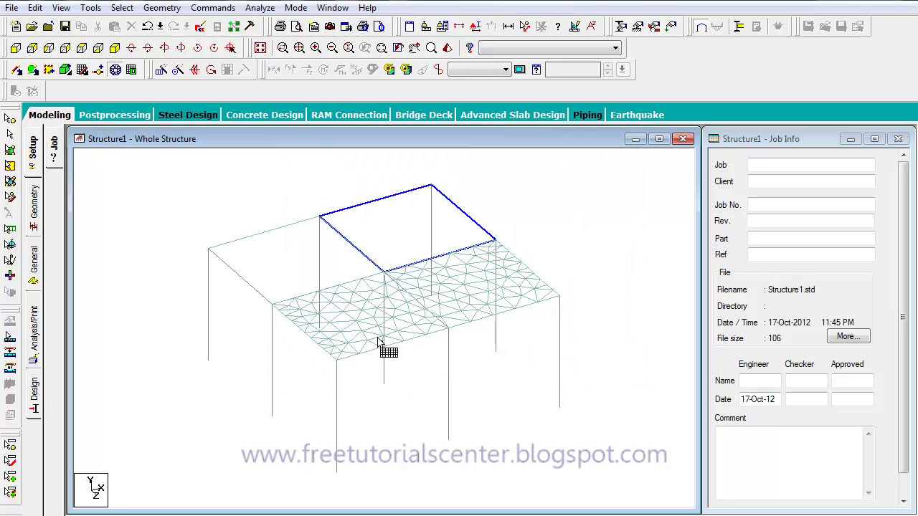
# Step: Zoom in to inspect the triangular mesh, then undo it
pyautogui.scroll(3, 376, 337)
pyautogui.scroll(1, 376, 337)
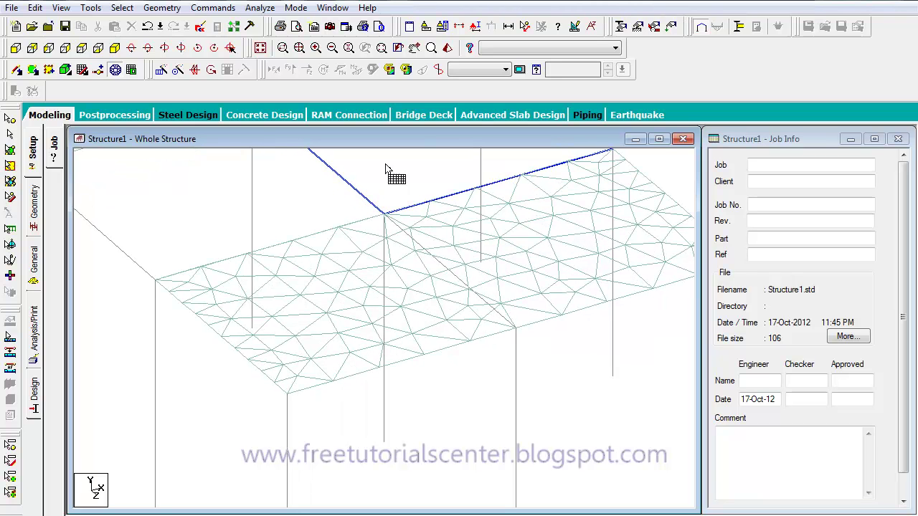
pyautogui.scroll(-2, 303, 310)
pyautogui.scroll(-1, 303, 310)
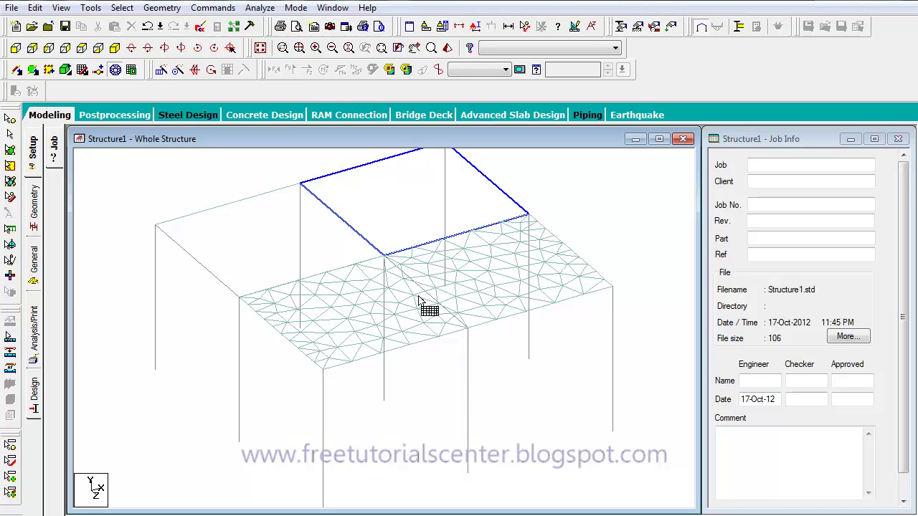
pyautogui.hotkey('ctrl', 'z')
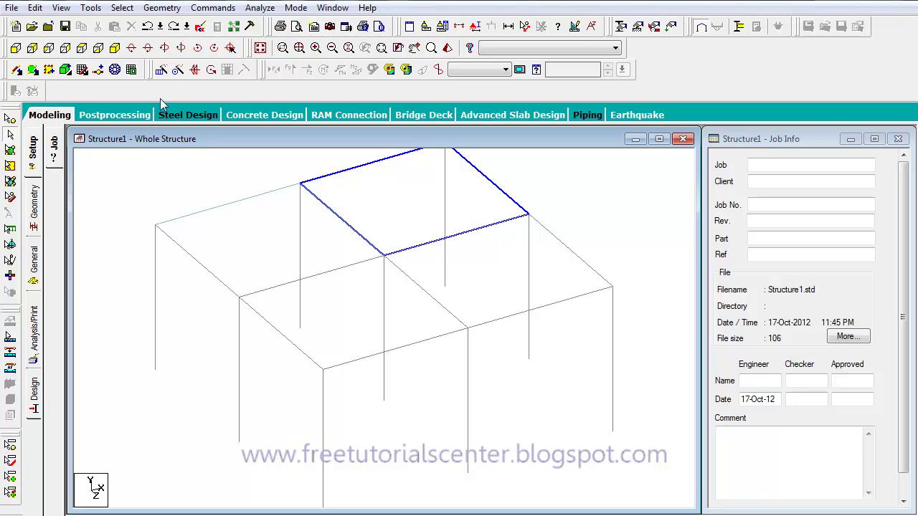
# Step: Outline the four front roof corners as a new region and choose Quadrilateral Meshing
pyautogui.click(115, 70)
pyautogui.click(238, 296)
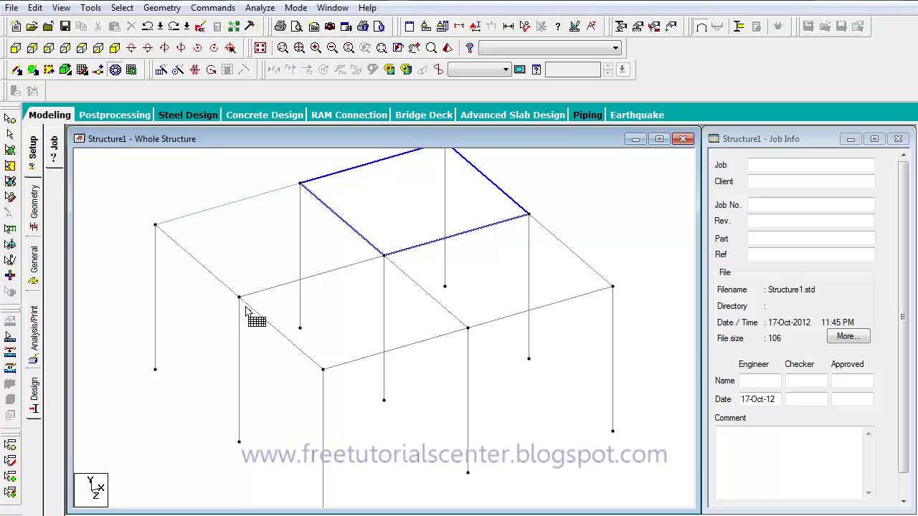
pyautogui.click(531, 214)
pyautogui.click(613, 287)
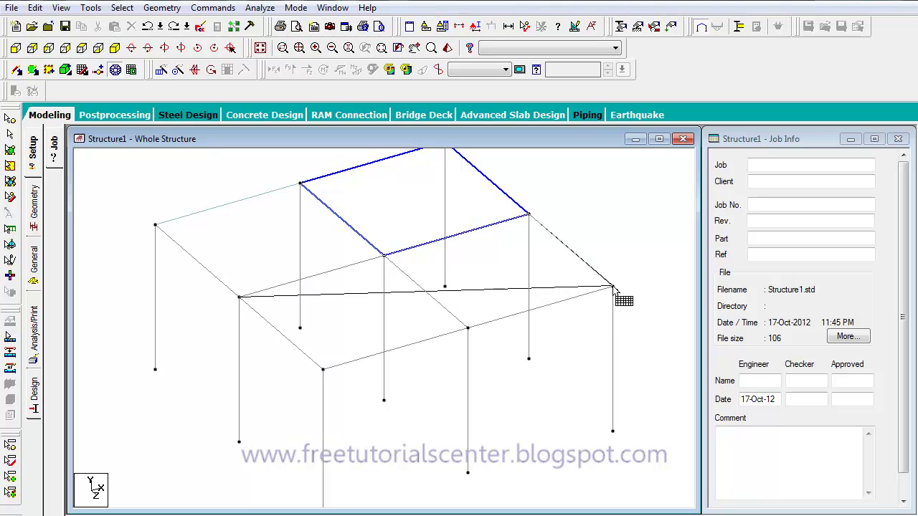
pyautogui.click(324, 369)
pyautogui.click(239, 296)
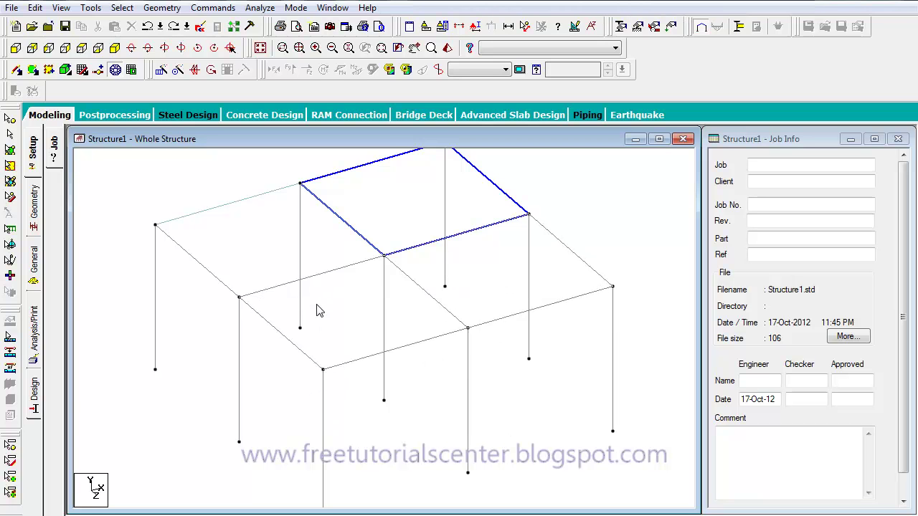
pyautogui.click(446, 274)
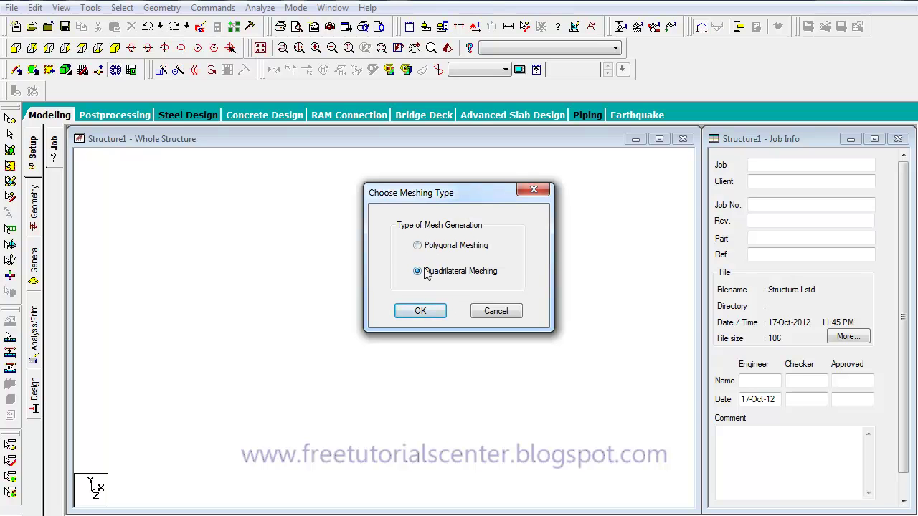
pyautogui.click(416, 314)
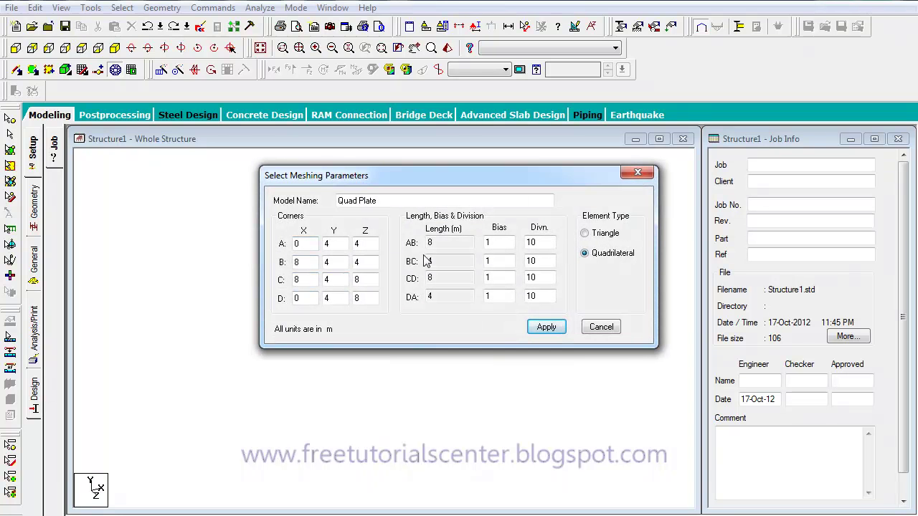
# Step: Edit the AB, BC, CD and DA division fields for about 20 divisions per edge
pyautogui.moveTo(540, 244); pyautogui.dragTo(503, 293)
pyautogui.moveTo(552, 242); pyautogui.dragTo(525, 243)
pyautogui.write('2')
pyautogui.doubleClick(532, 261)
pyautogui.write('2')
pyautogui.doubleClick(531, 277)
pyautogui.write('2')
pyautogui.doubleClick(533, 300)
pyautogui.write('20')
pyautogui.click(547, 327)
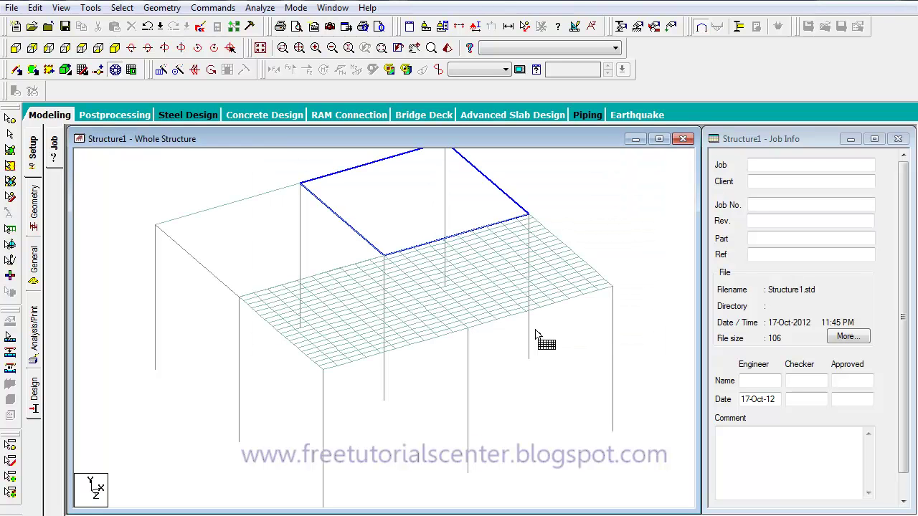
pyautogui.scroll(3, 396, 313)
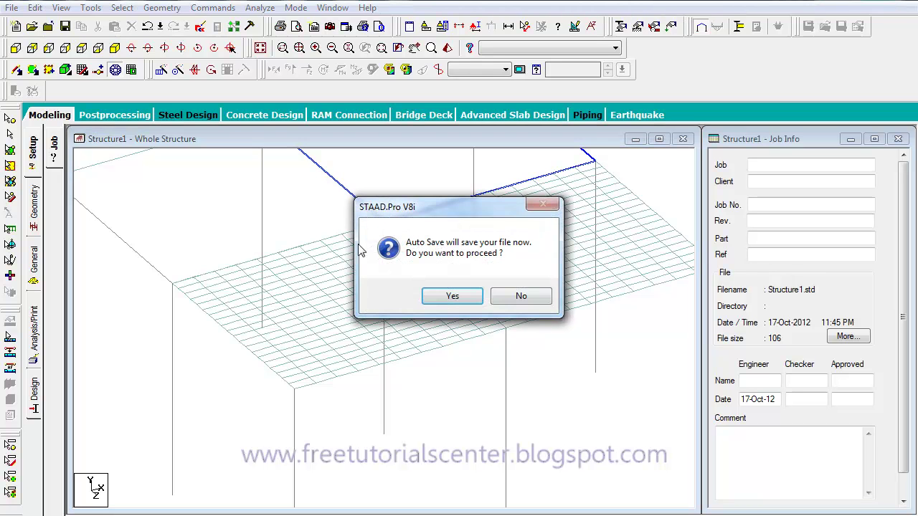
pyautogui.click(521, 295)
pyautogui.scroll(-5, 422, 309)
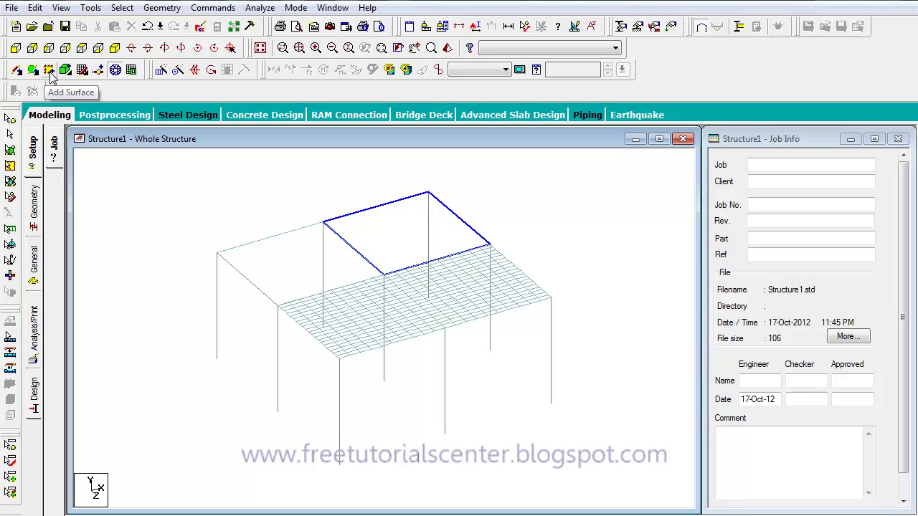
pyautogui.click(114, 72)
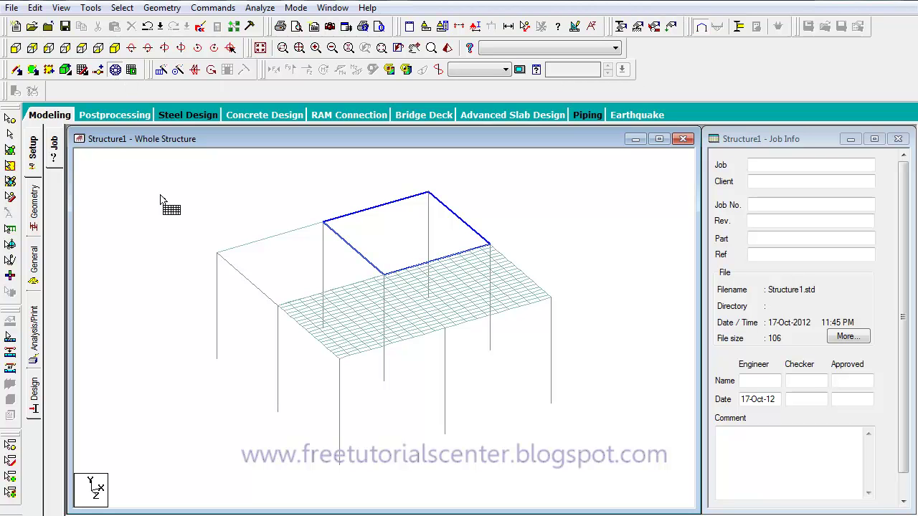